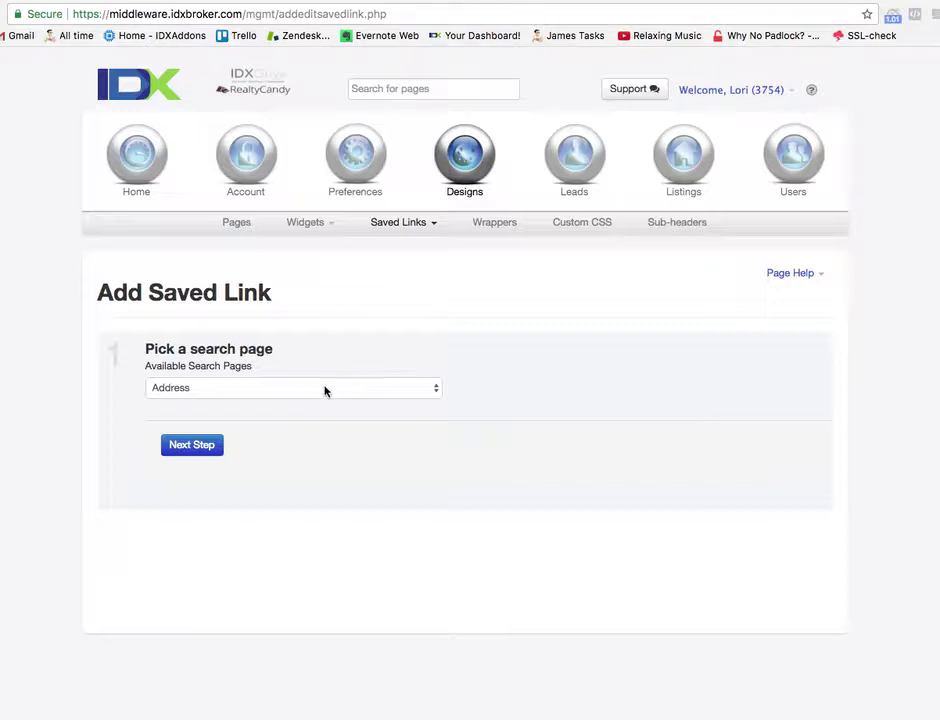
# - Choose the polygon Standard Results page as the saved link's search page and continue to the criteria
pyautogui.click(348, 393)
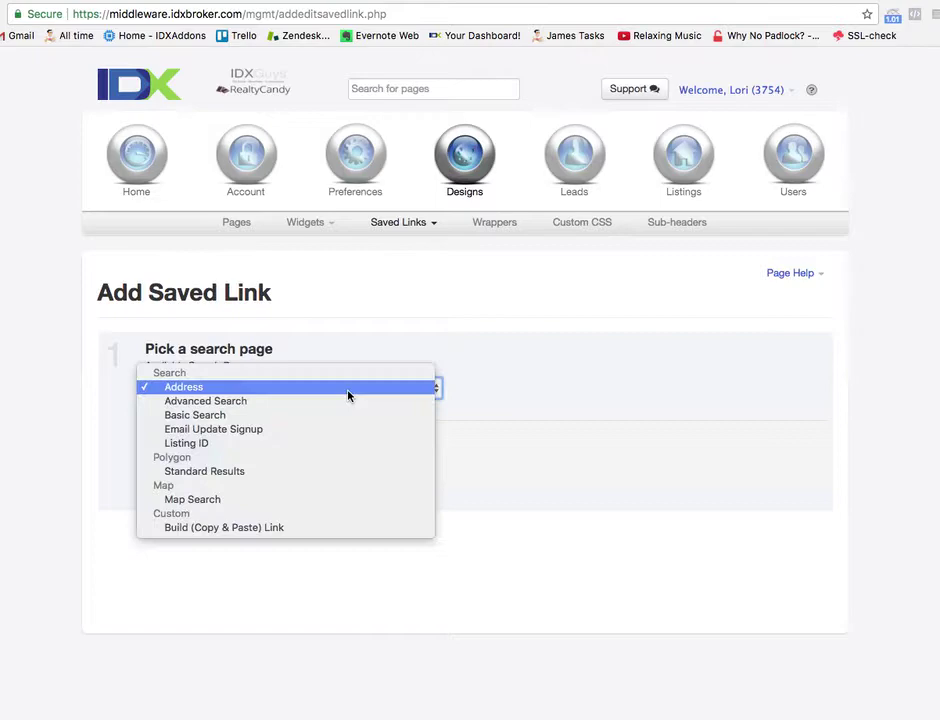
pyautogui.click(339, 470)
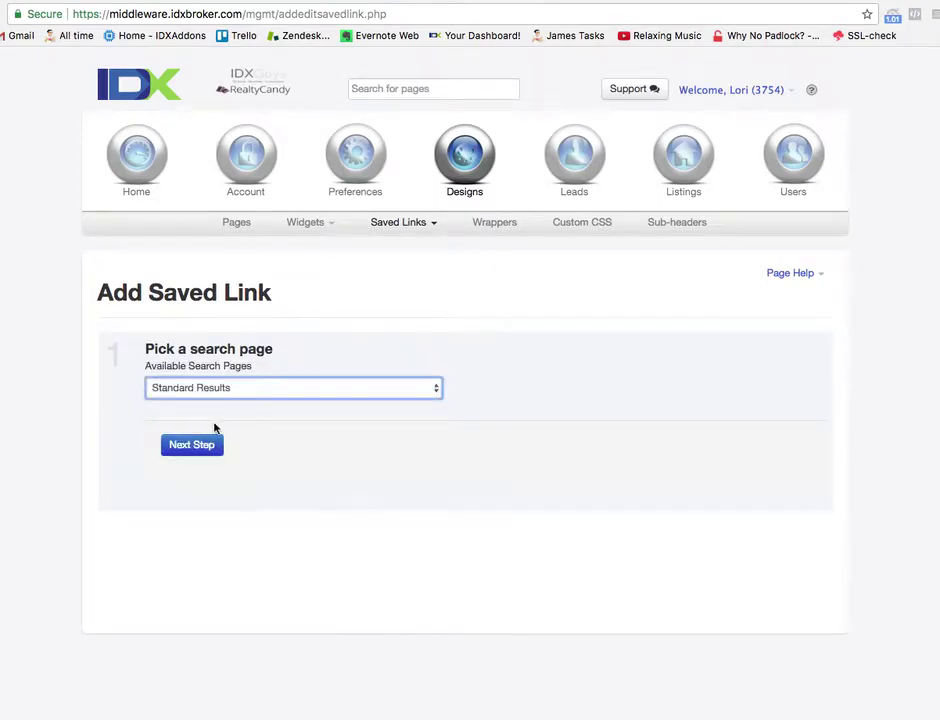
pyautogui.click(192, 447)
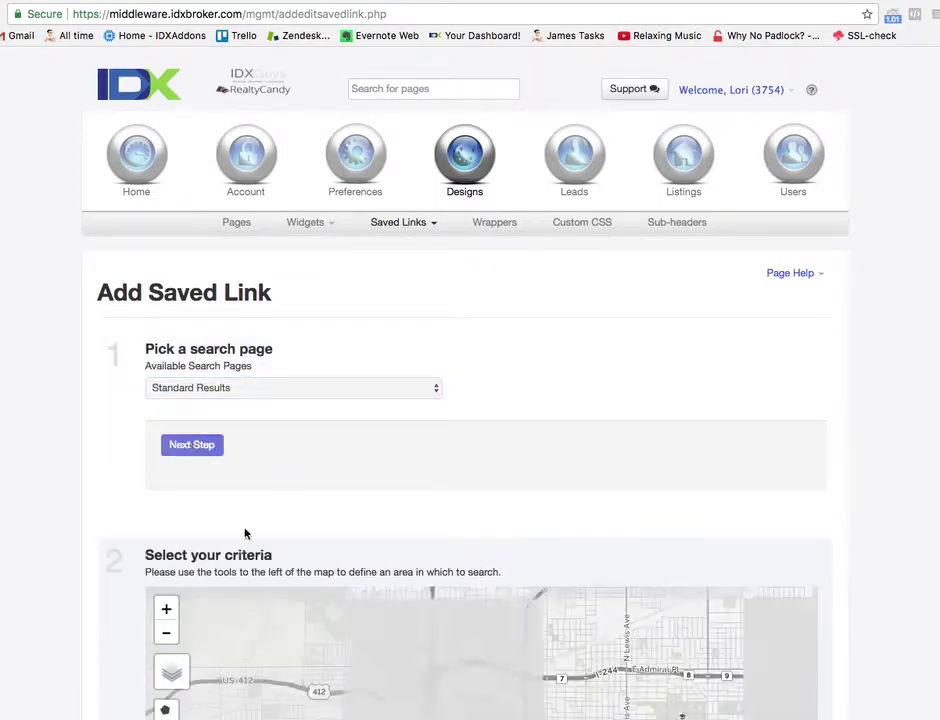
# - Draw a four-point polygon search area on the Tulsa map, bounded by Riverside Dr, E 31st St, S Lewis Ave and E 41st St
pyautogui.scroll(-10, 248, 533)
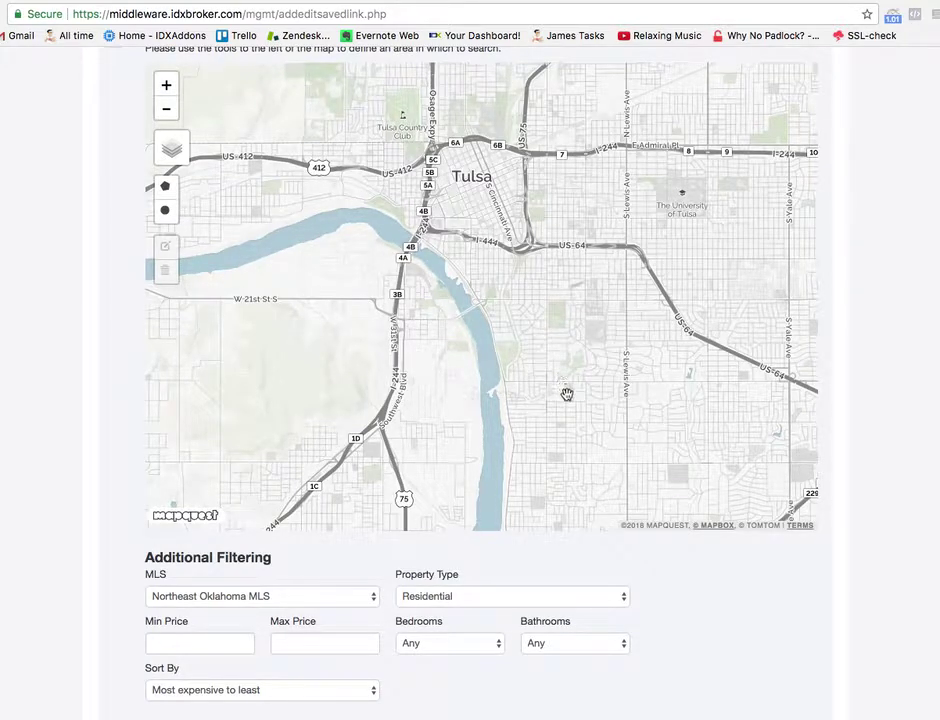
pyautogui.moveTo(562, 392); pyautogui.dragTo(508, 313)
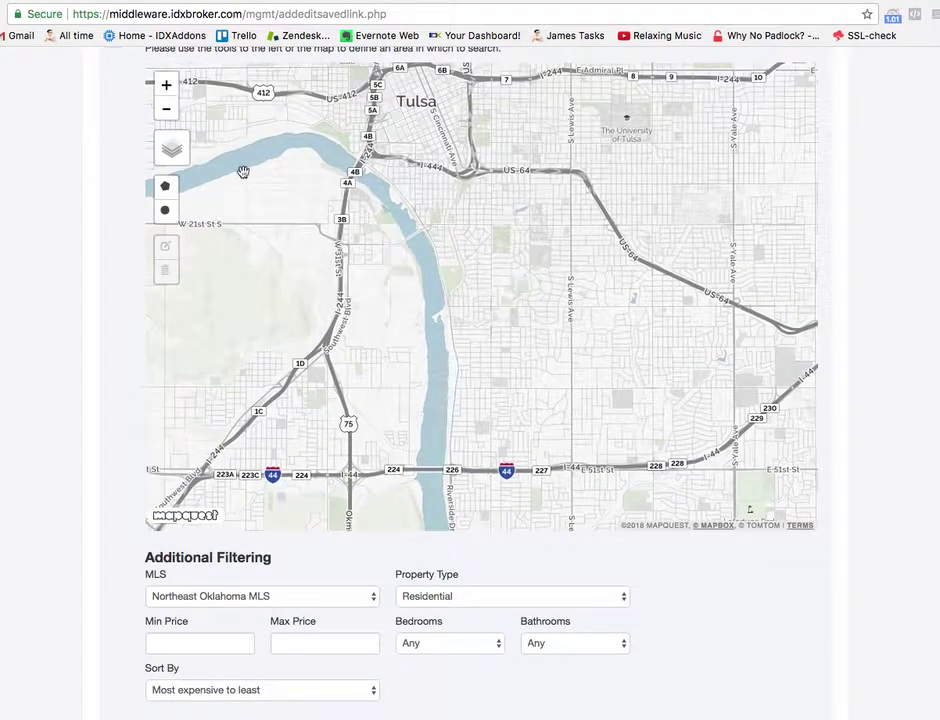
pyautogui.click(166, 86)
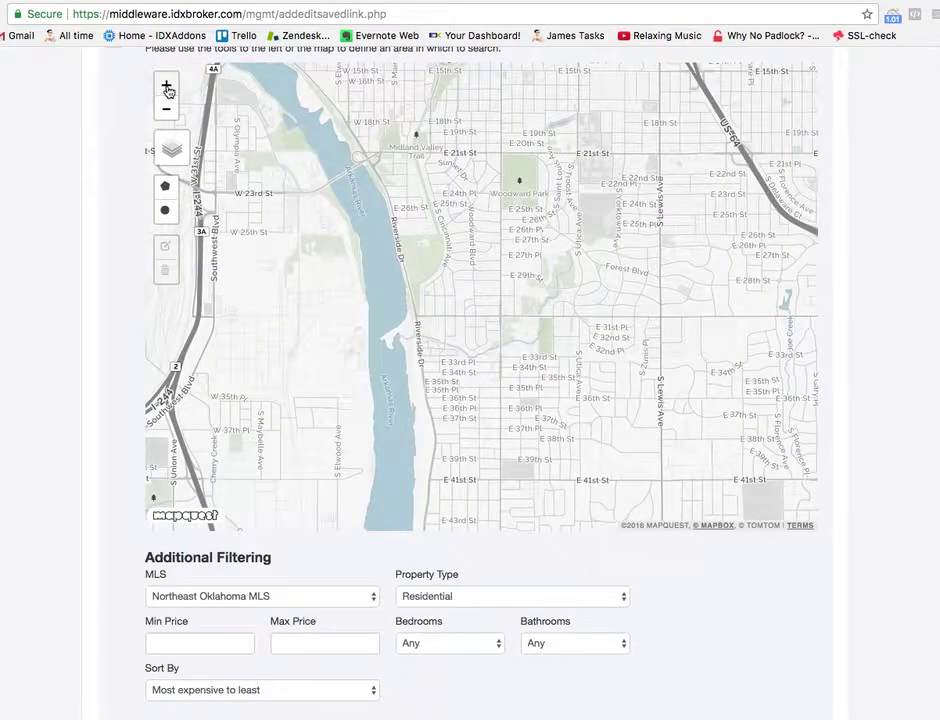
pyautogui.moveTo(531, 342); pyautogui.dragTo(515, 279)
pyautogui.click(165, 187)
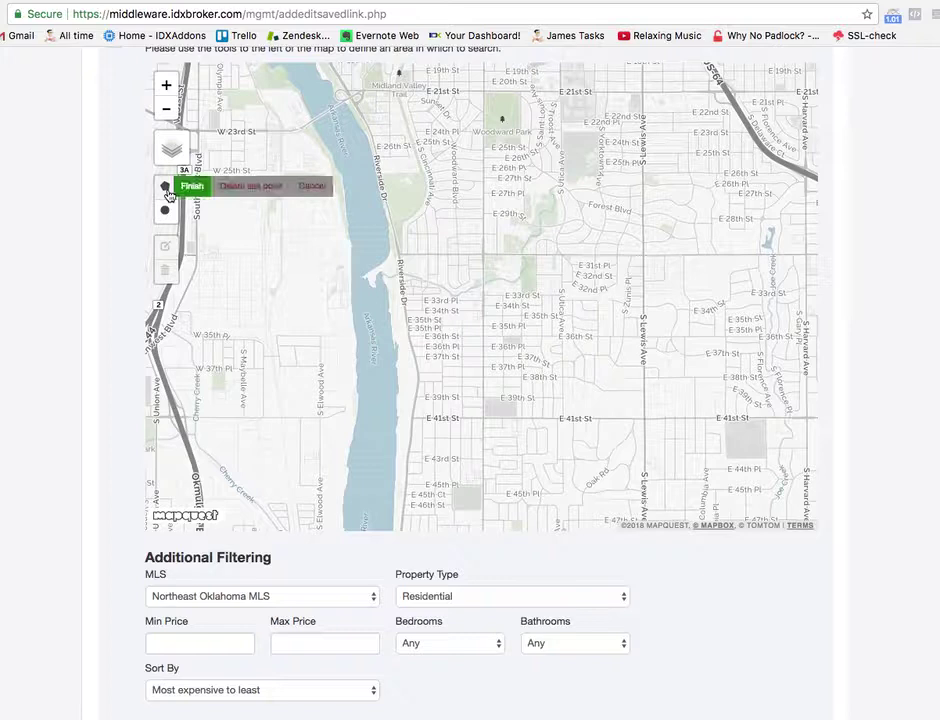
pyautogui.click(400, 254)
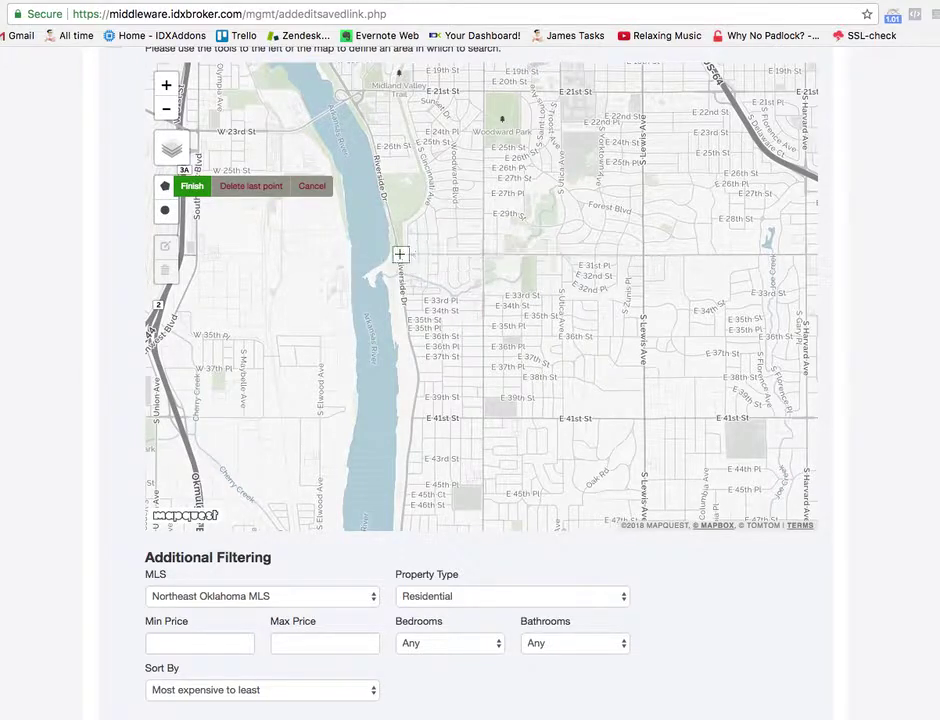
pyautogui.click(646, 256)
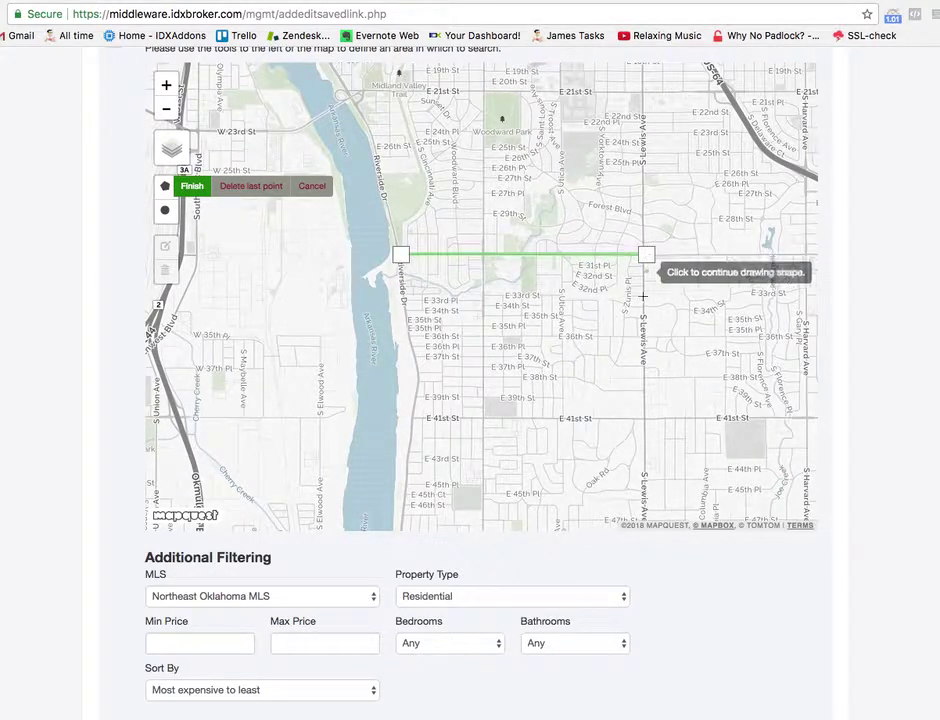
pyautogui.click(644, 418)
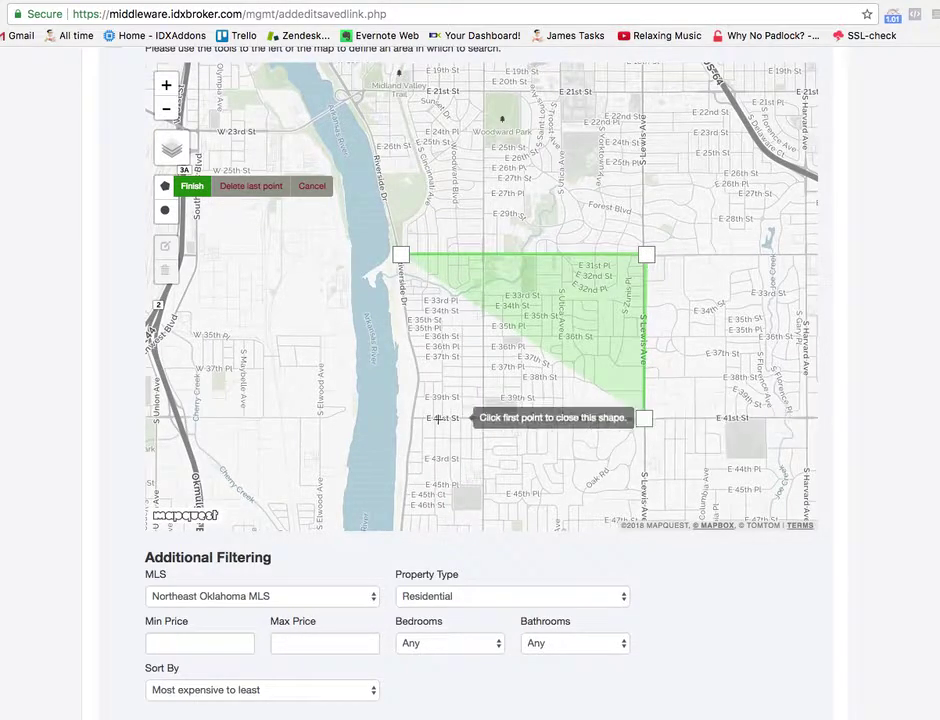
pyautogui.click(412, 418)
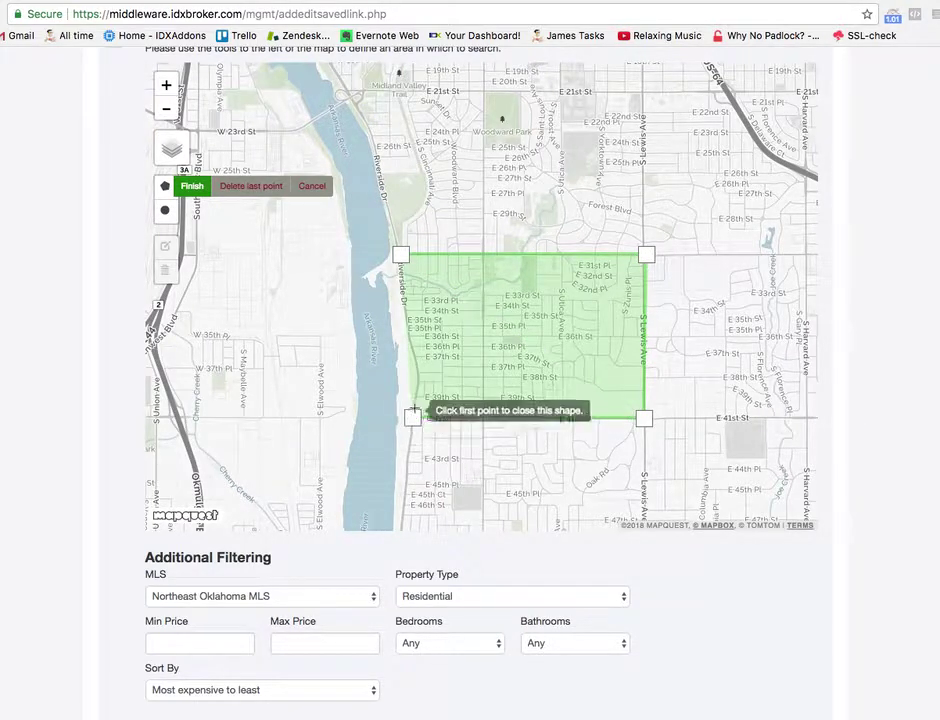
pyautogui.click(402, 256)
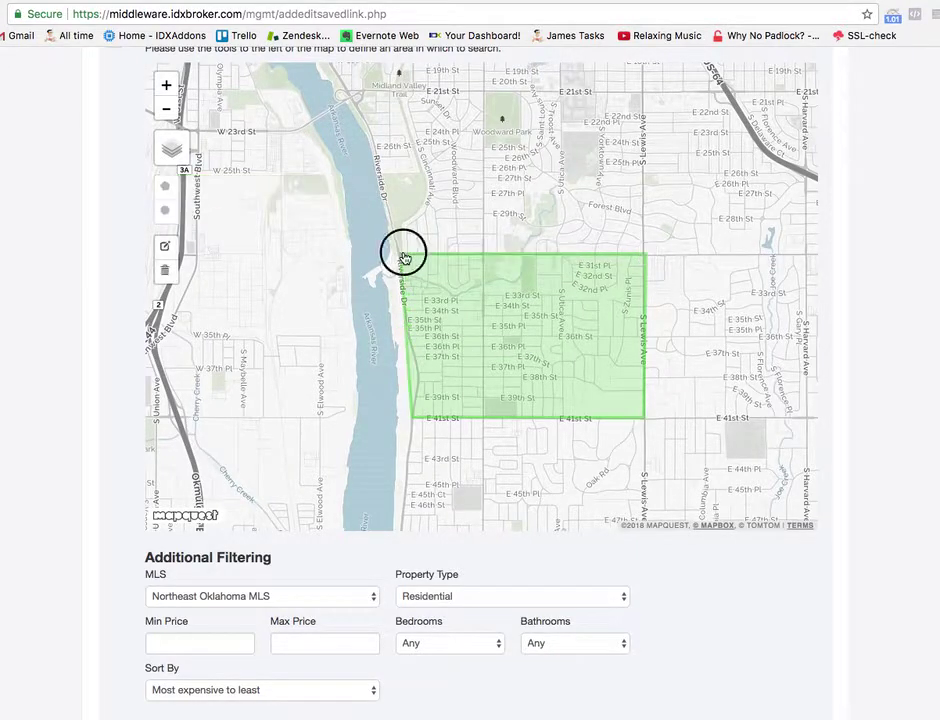
# - Accept the search criteria without additional filters and set the page title to "Riverside Home Search"
pyautogui.scroll(-3, 365, 460)
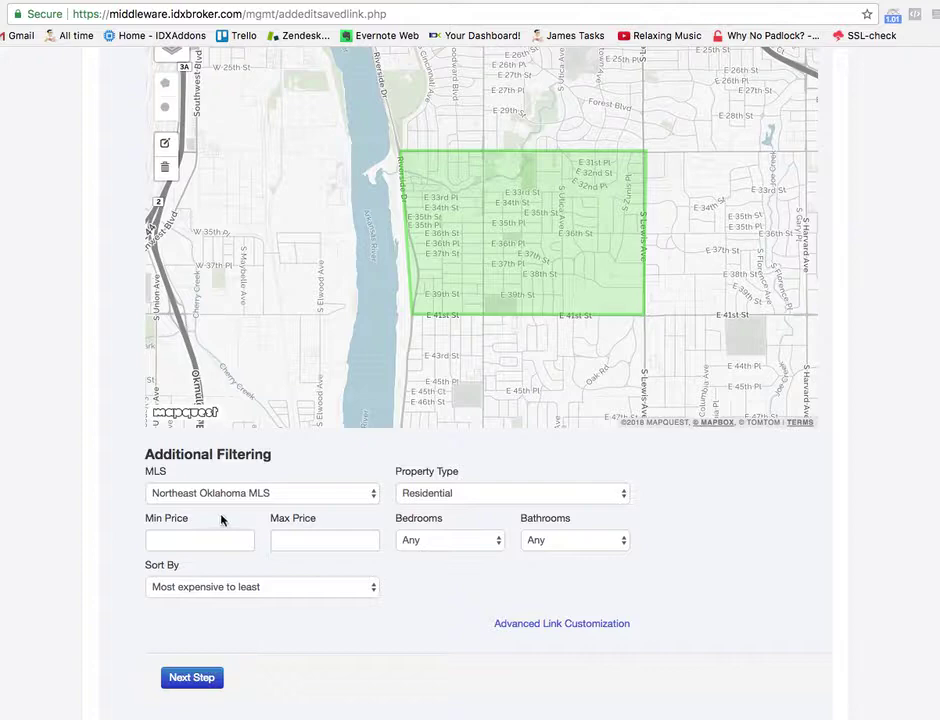
pyautogui.click(198, 681)
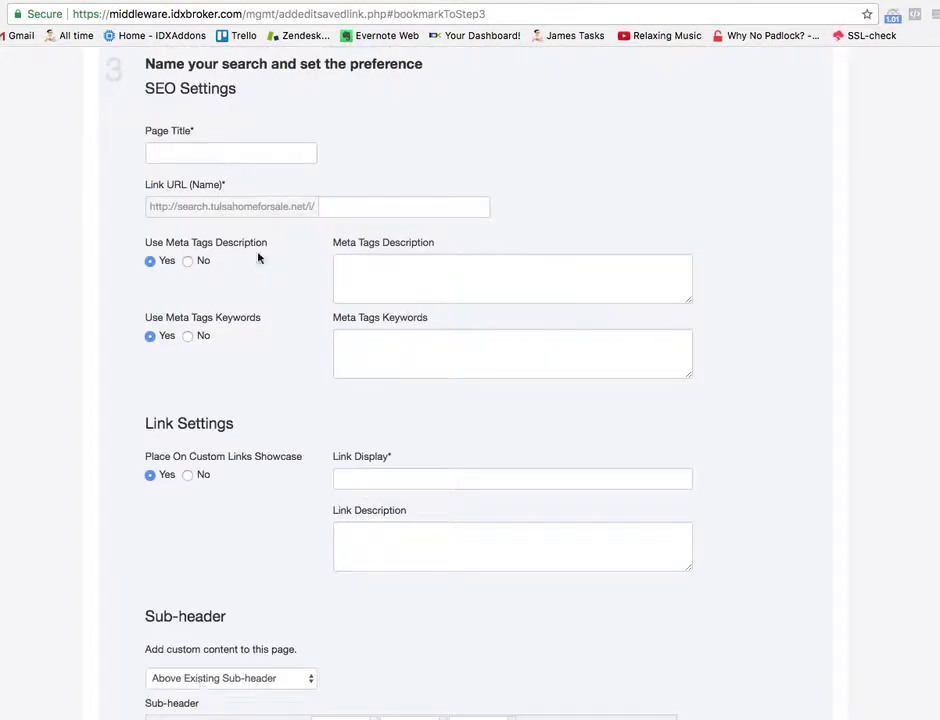
pyautogui.click(206, 147)
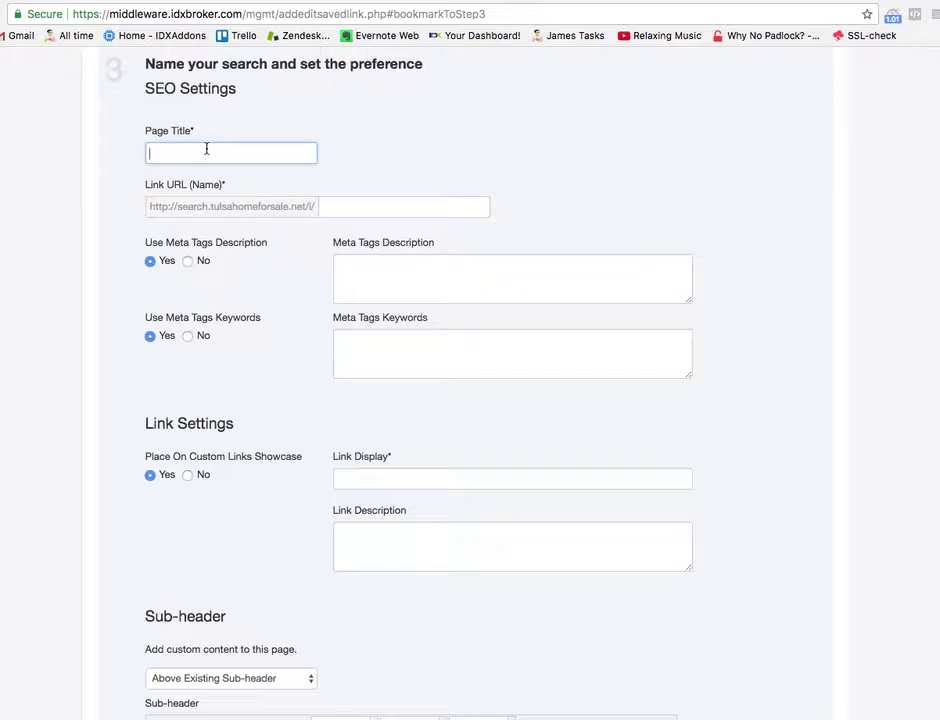
pyautogui.write('Riverside')
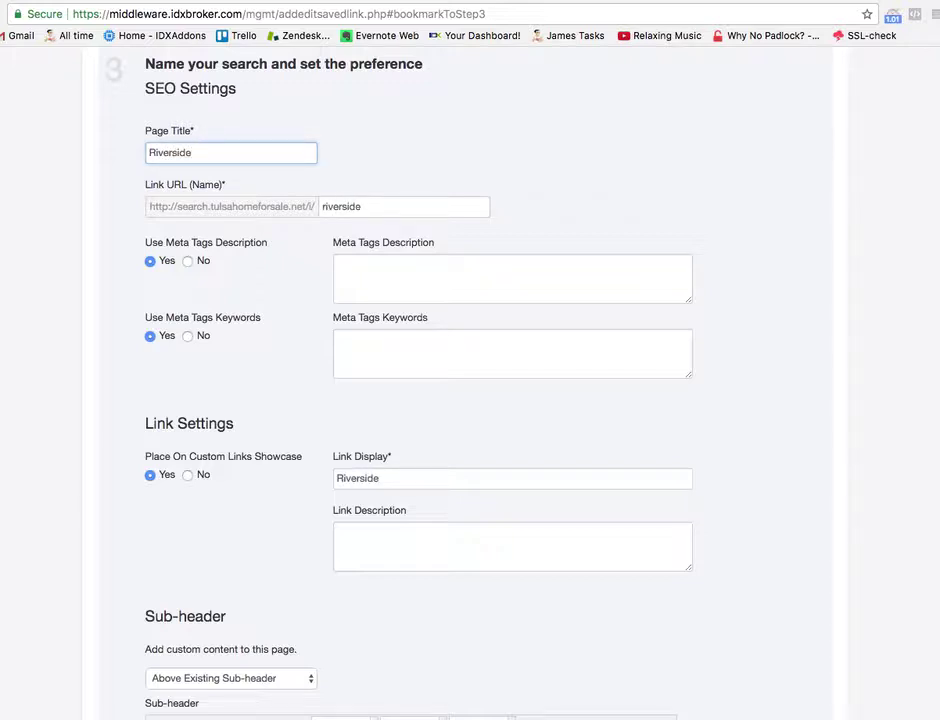
pyautogui.write(' Home Search')
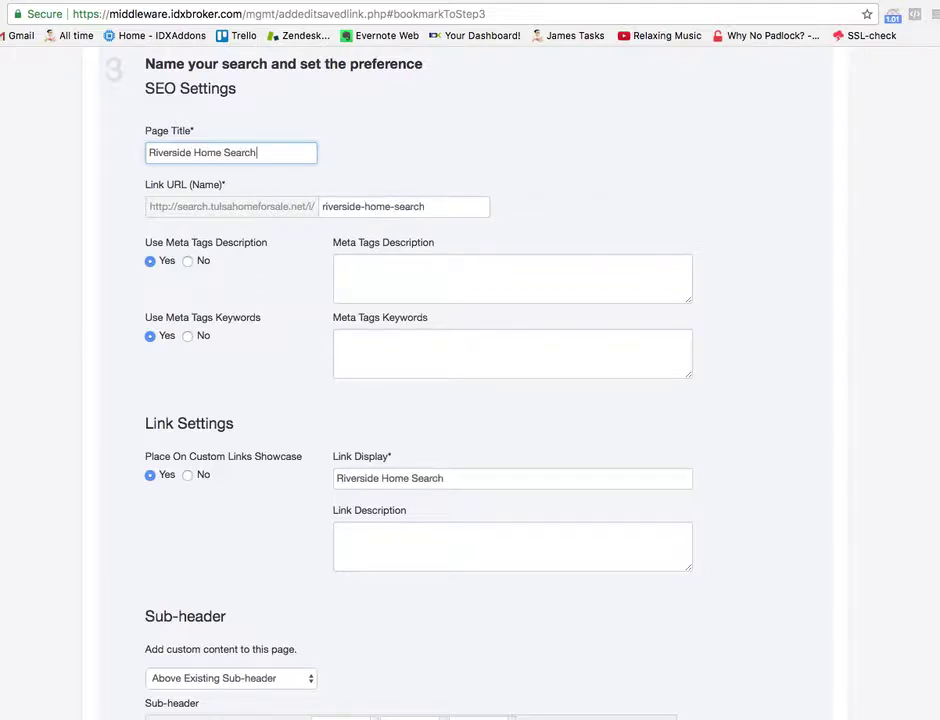
# - Enter the meta tags description "homes for sale in Tulsa riverside area. Great school district near riverside."
pyautogui.click(362, 275)
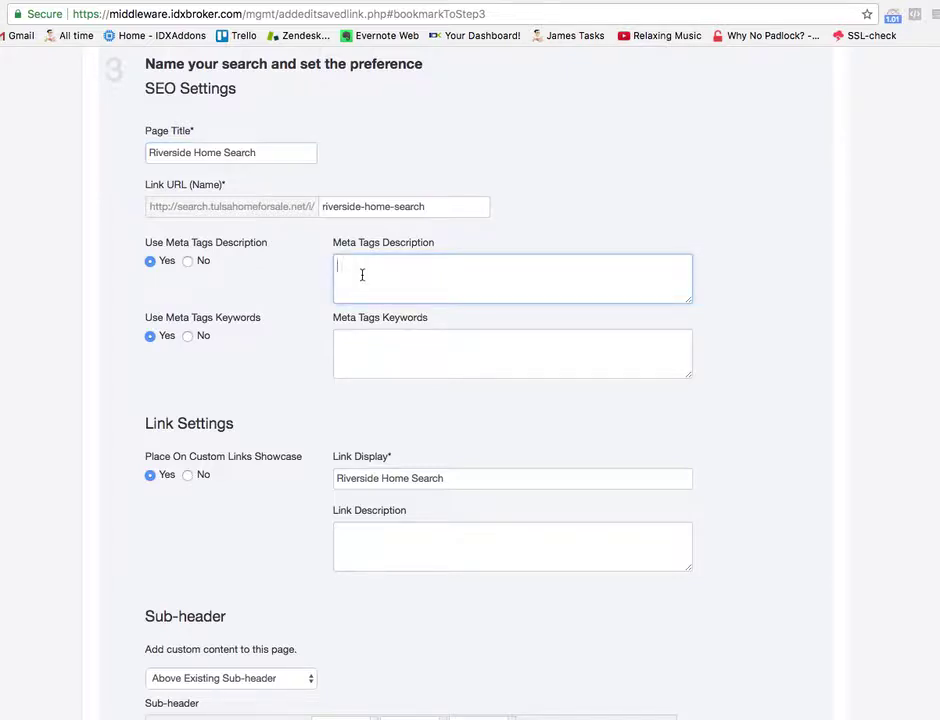
pyautogui.write('homes for')
pyautogui.write(' s')
pyautogui.write('ale in the')
pyautogui.press('BackSpace')
pyautogui.press('BackSpace')
pyautogui.press('BackSpace')
pyautogui.press('BackSpace')
pyautogui.write('Tulsa riverside area.')
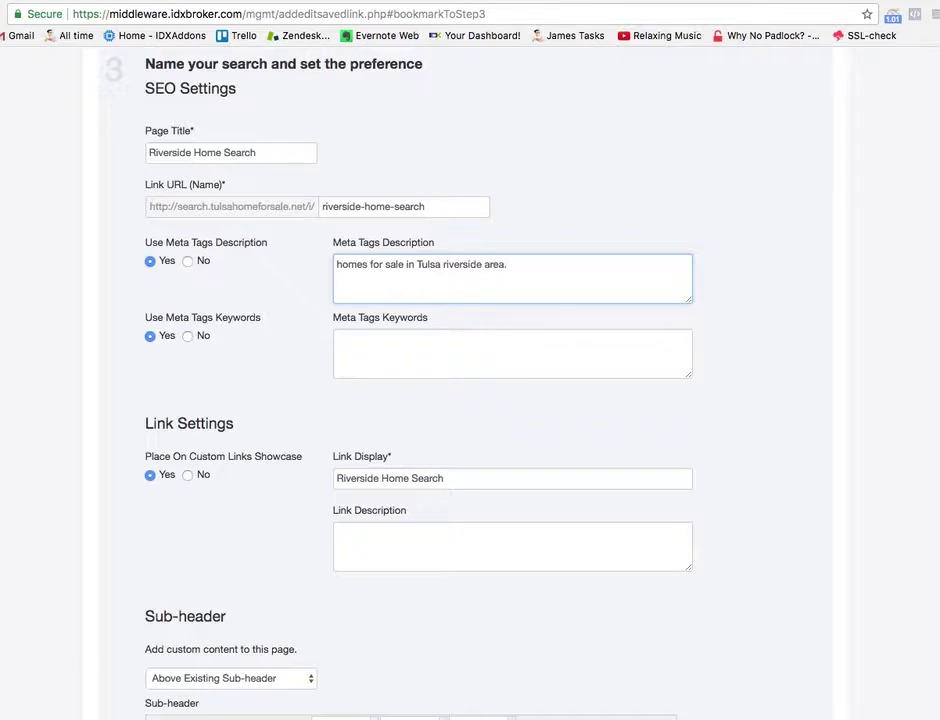
pyautogui.write(' Great school district near')
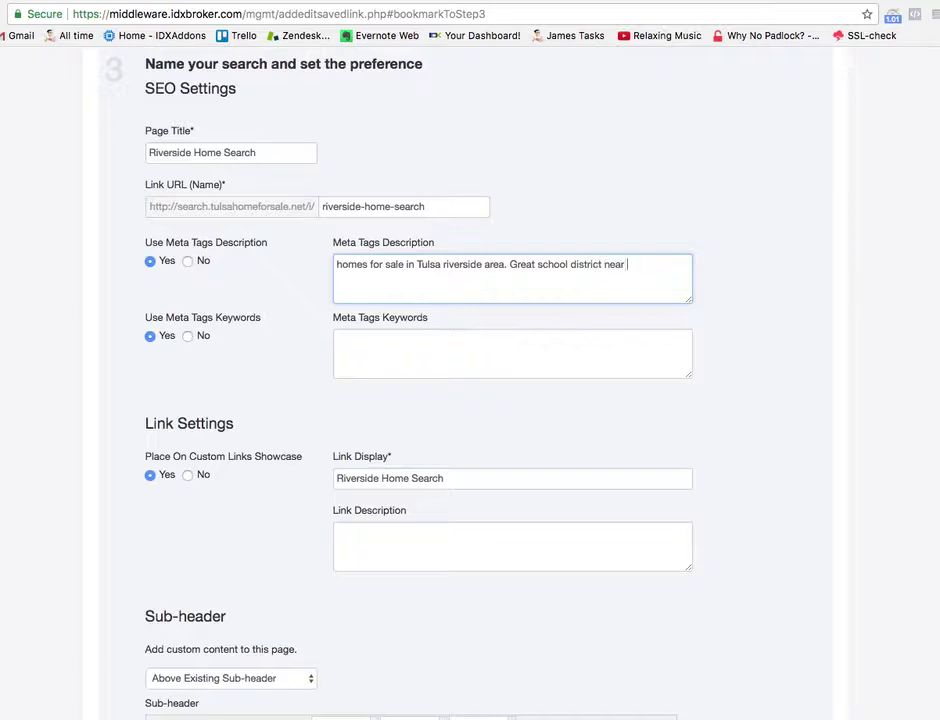
pyautogui.write(' riverside.')
# - Write "Riverside" in the sub-header, followed by a new paragraph "Riverside homes are all built in the area around the old courthouse."
pyautogui.scroll(-5, 265, 345)
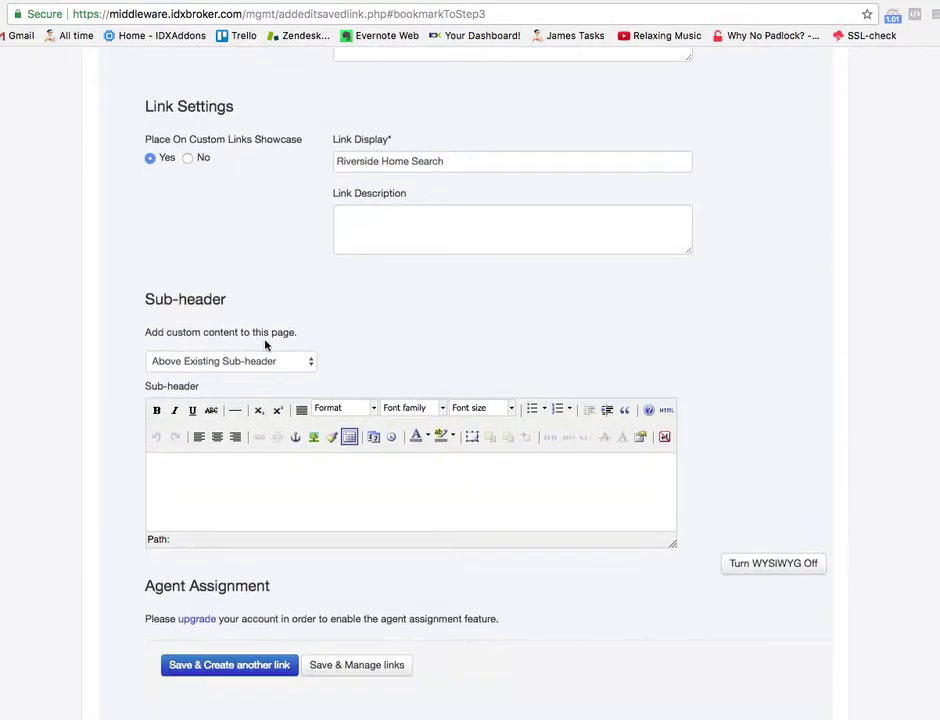
pyautogui.click(193, 488)
pyautogui.write('Riverside ')
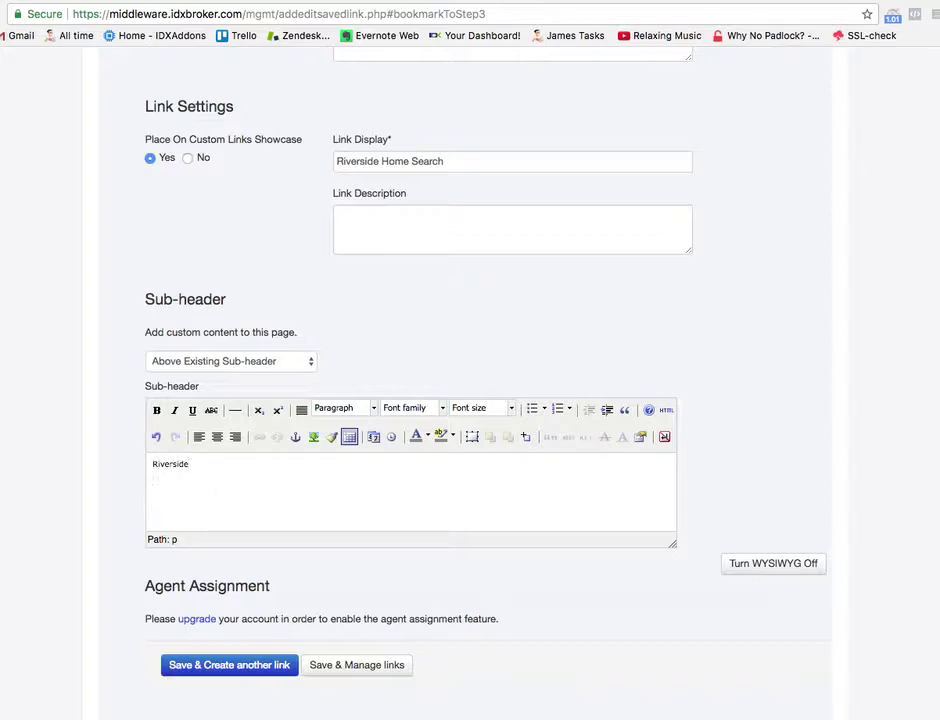
pyautogui.write('Riverside')
pyautogui.click(198, 464)
pyautogui.click(196, 482)
pyautogui.write('homes are all built in the area')
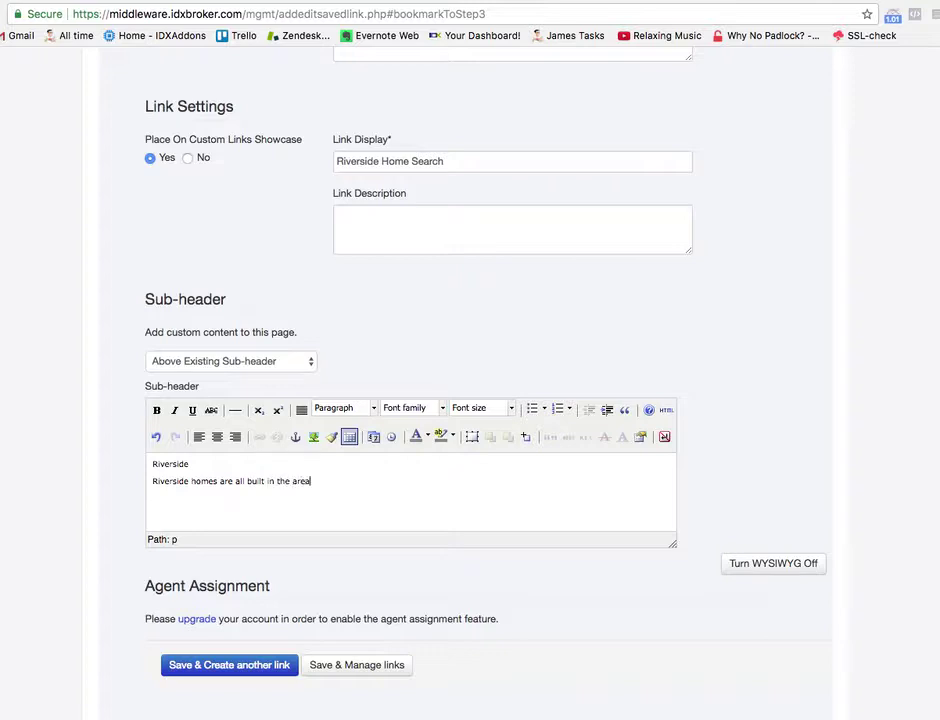
pyautogui.write(' around the old courthouse. The ')
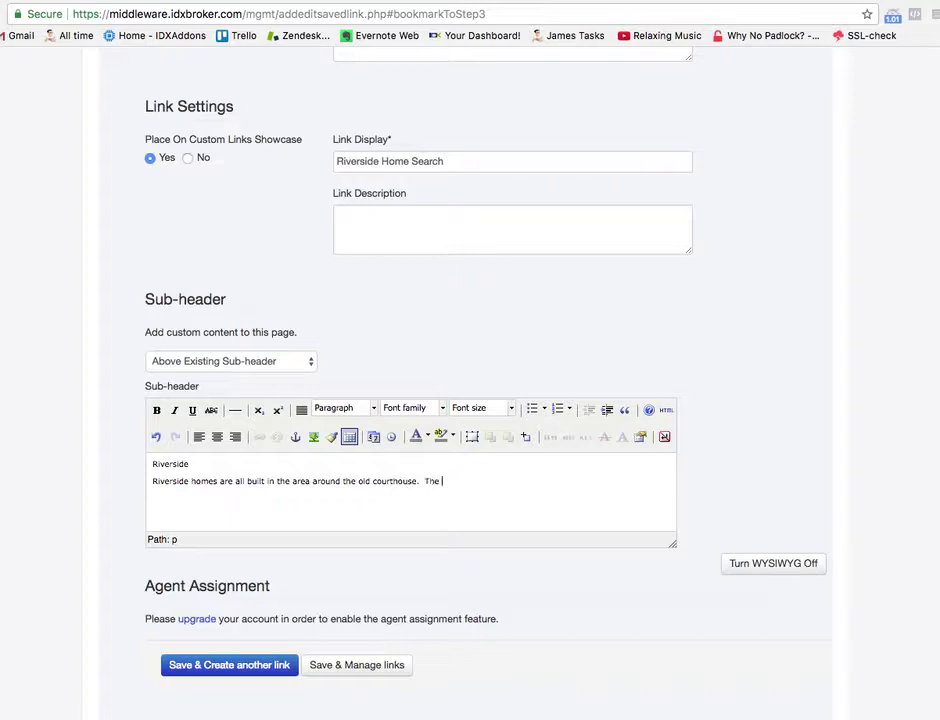
# - Finish the sub-header paragraph with "The building style is...." and add blank lines below it
pyautogui.write('a')
pyautogui.press('BackSpace')
pyautogui.write('build')
pyautogui.write('ing style')
pyautogui.write(' is...')
pyautogui.write('. The')
pyautogui.press('BackSpace')
pyautogui.press('BackSpace')
pyautogui.press('BackSpace')
pyautogui.press('Return')
pyautogui.press('Return')
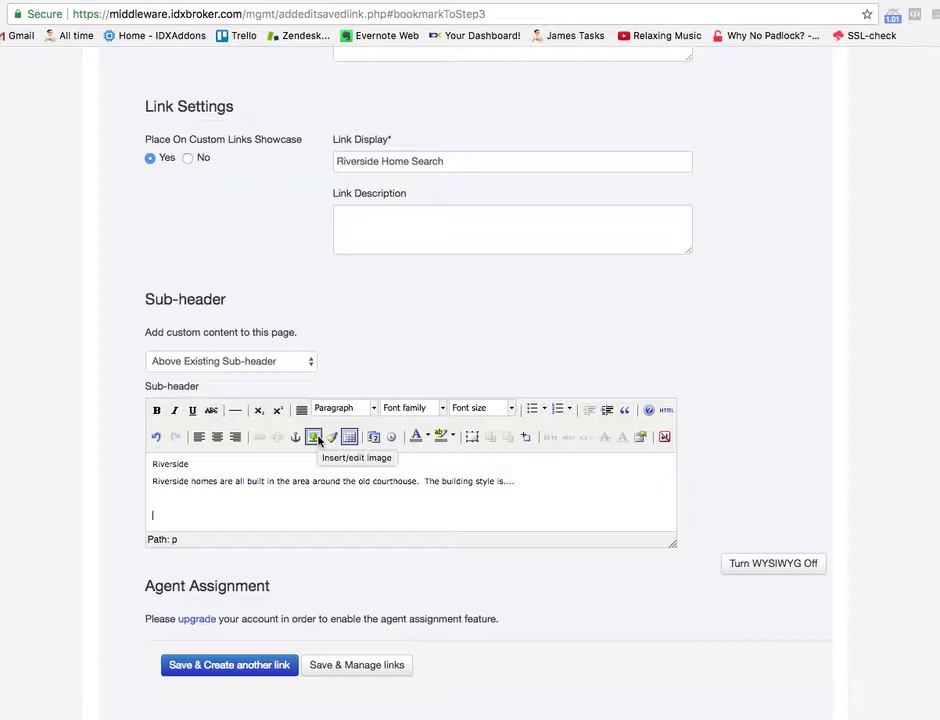
# - Format the sub-header's first line "Riverside" as Heading 2
pyautogui.click(208, 464)
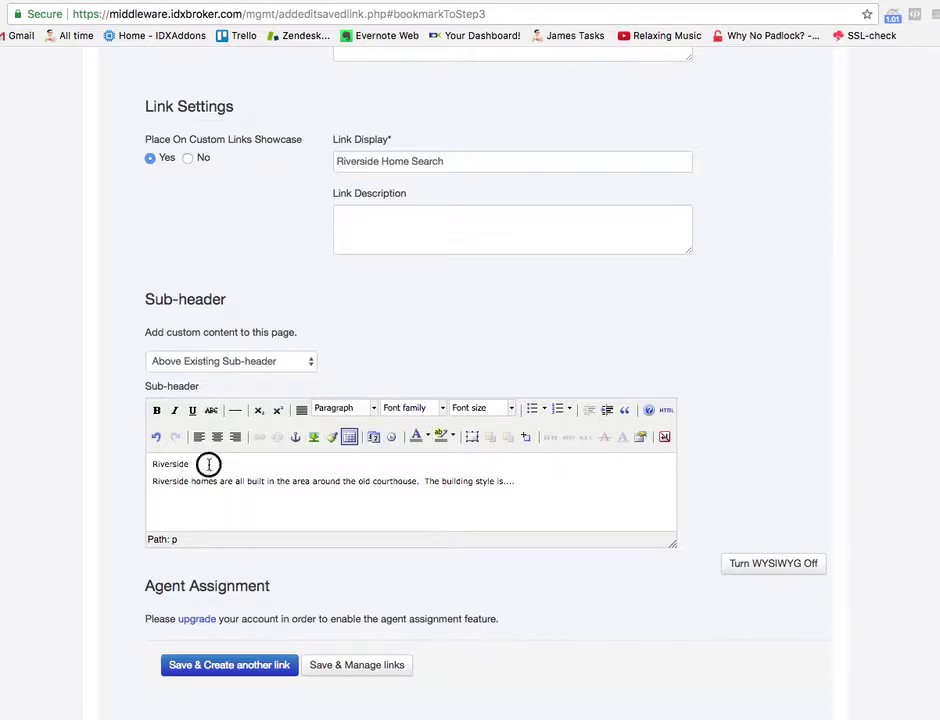
pyautogui.moveTo(208, 464); pyautogui.dragTo(150, 464)
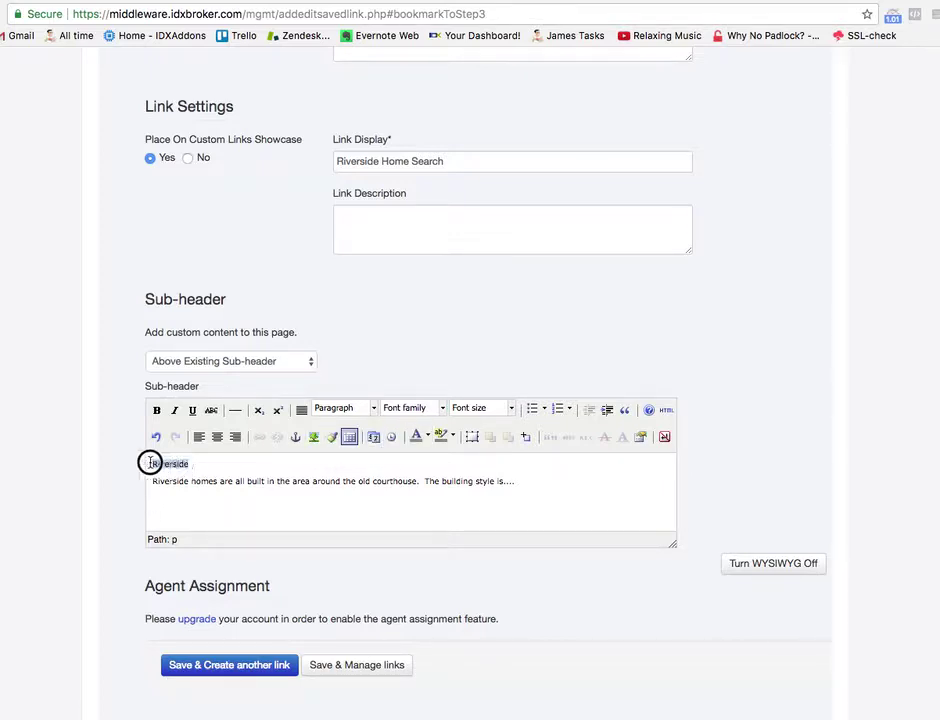
pyautogui.click(377, 411)
pyautogui.click(370, 523)
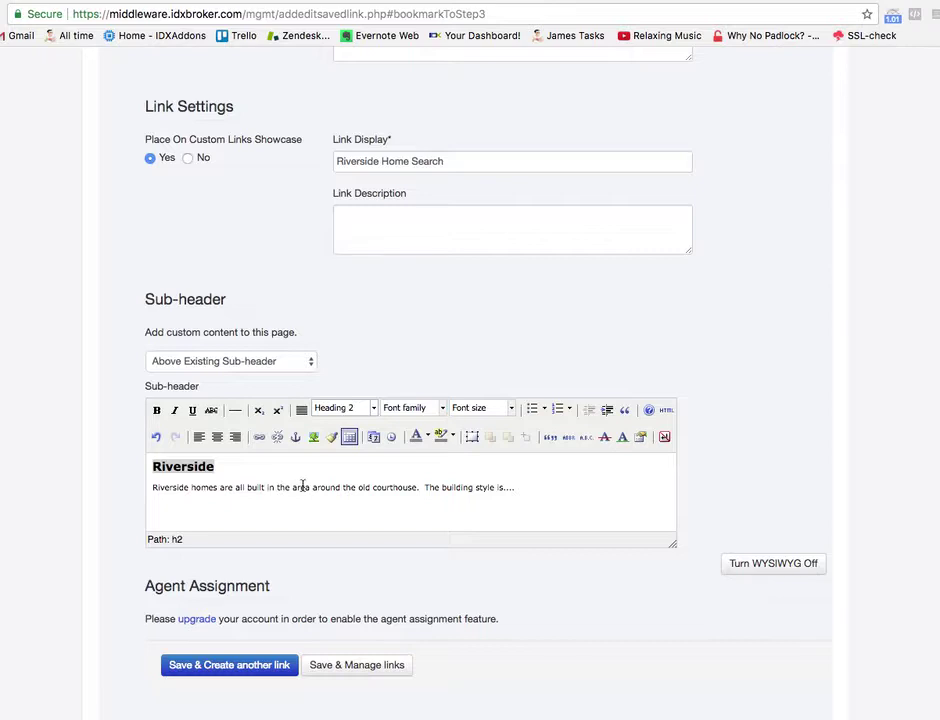
# - Link the word "area" in the sub-header paragraph to maps.google.com, and save the saved link, returning to link management
pyautogui.doubleClick(300, 487)
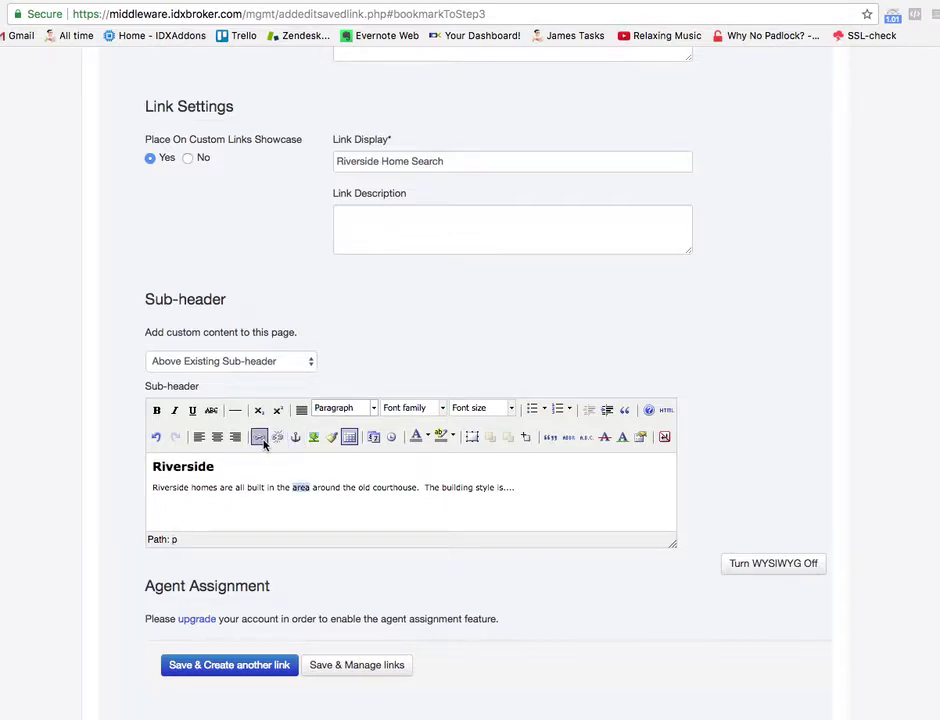
pyautogui.click(261, 440)
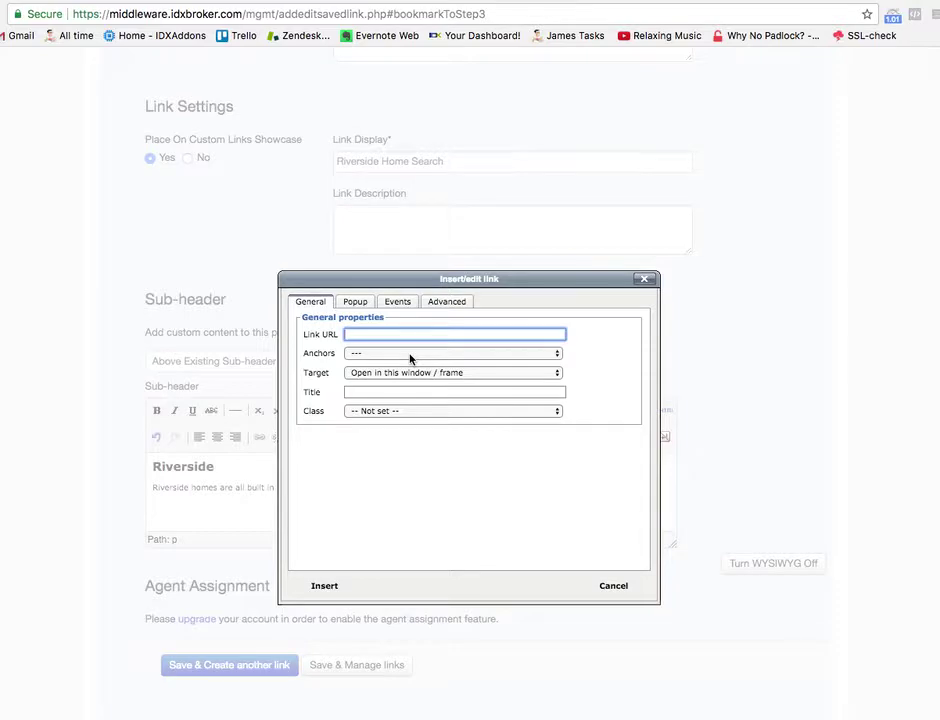
pyautogui.write('maps.goo')
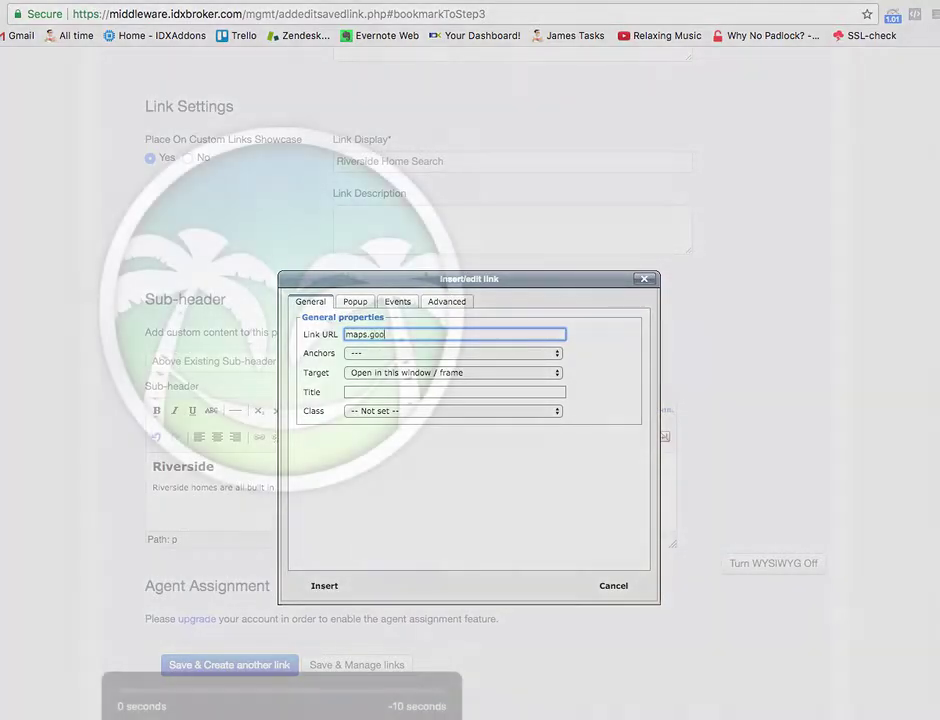
pyautogui.write('g')
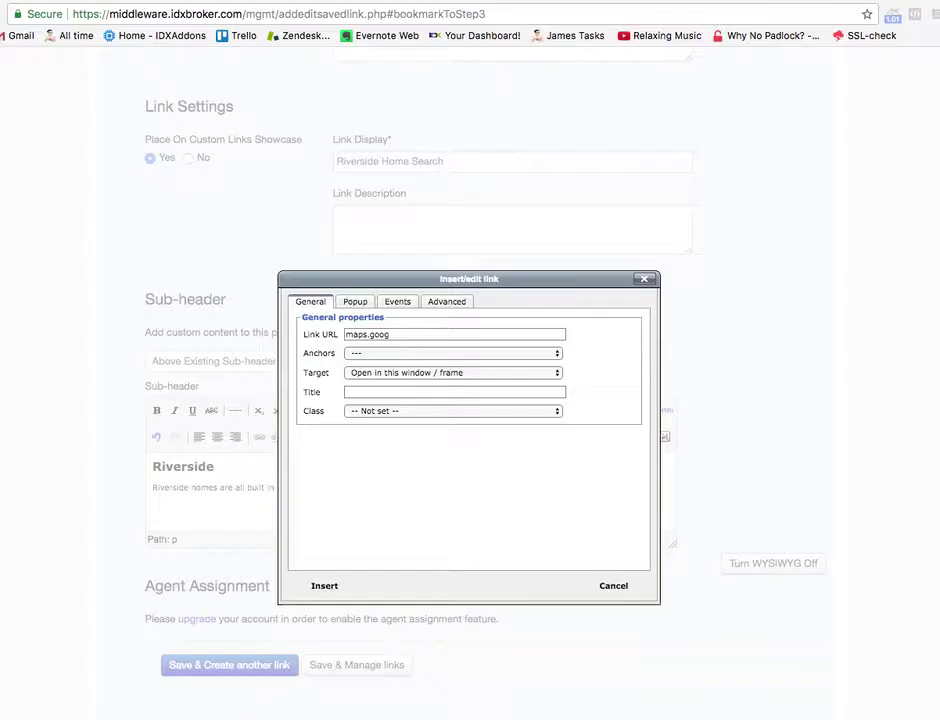
pyautogui.click(417, 341)
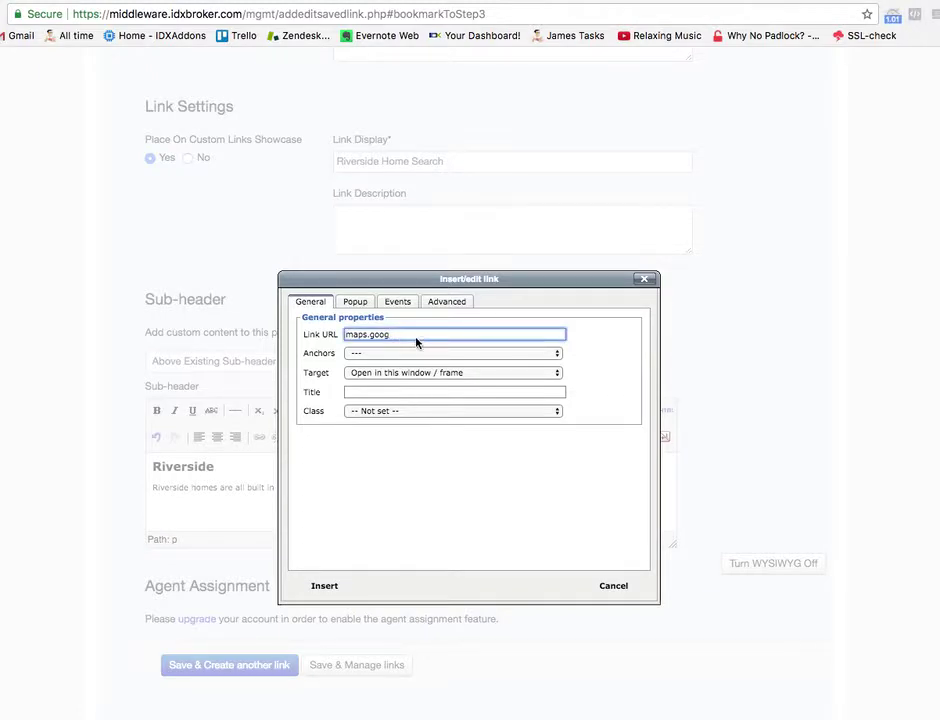
pyautogui.write('le.com')
pyautogui.click(334, 587)
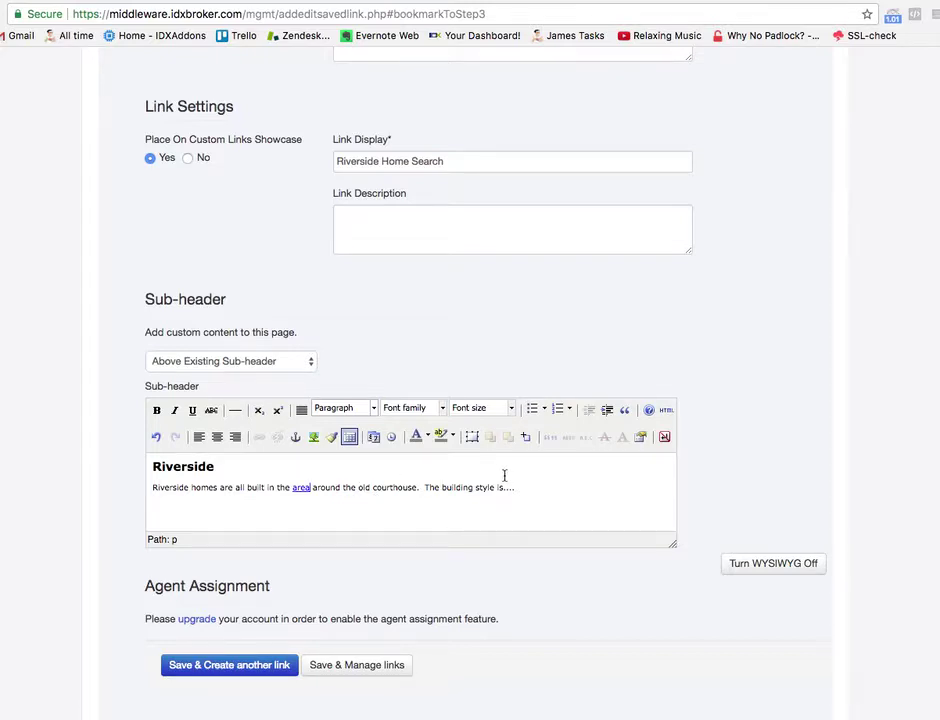
pyautogui.click(352, 665)
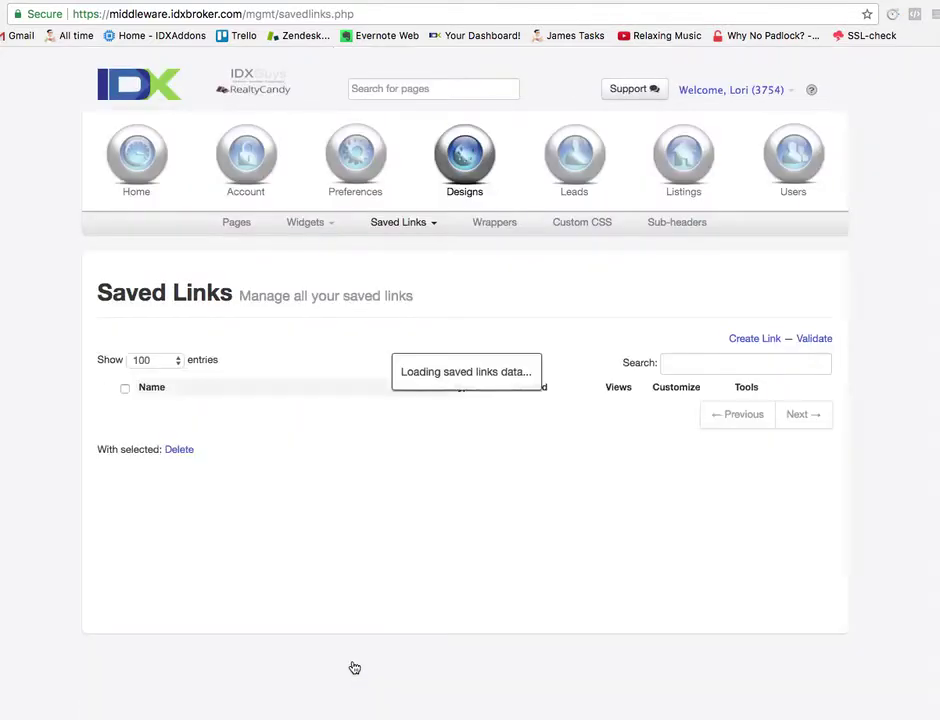
# - Open the saved Riverside home search link's public page and review its sub-header text, polygon map and listing results
pyautogui.click(693, 366)
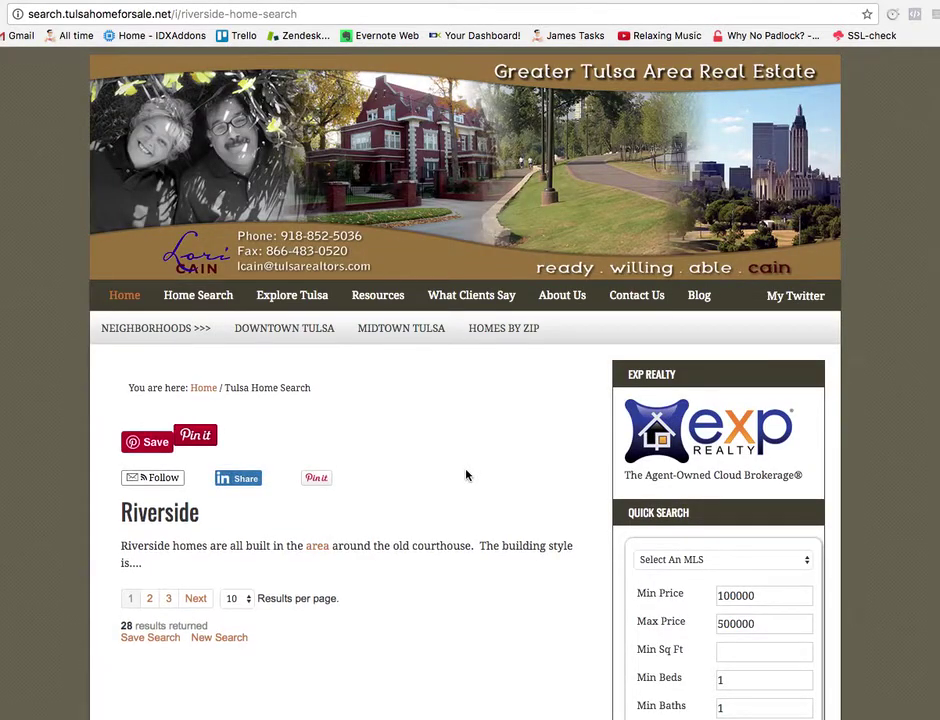
pyautogui.scroll(-2, 466, 475)
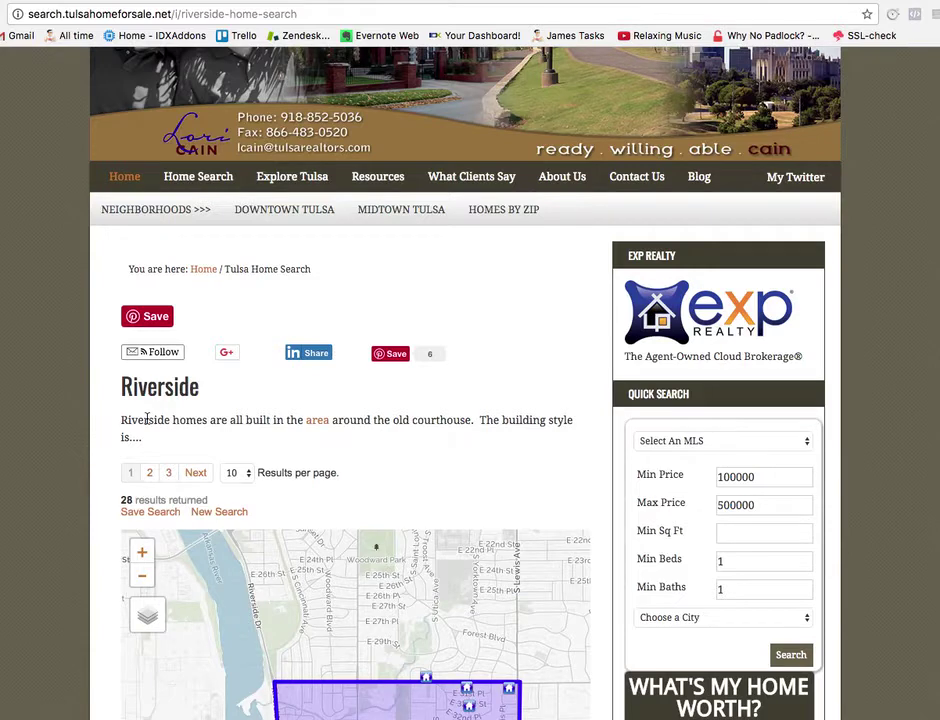
pyautogui.scroll(-2, 140, 400)
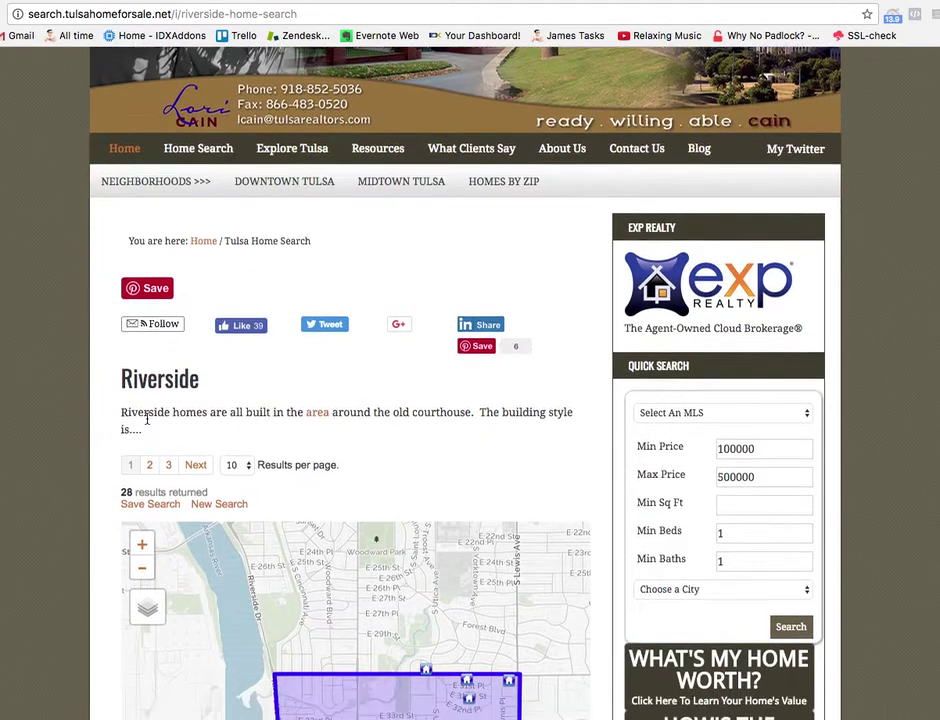
pyautogui.scroll(-1, 235, 370)
pyautogui.scroll(-5, 249, 350)
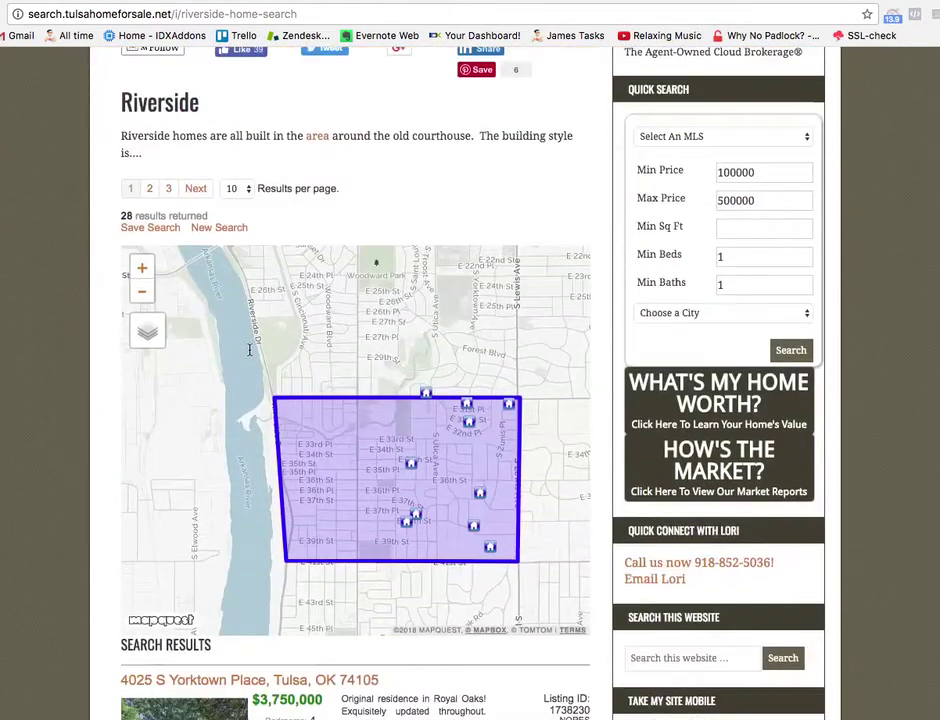
pyautogui.scroll(-6, 249, 350)
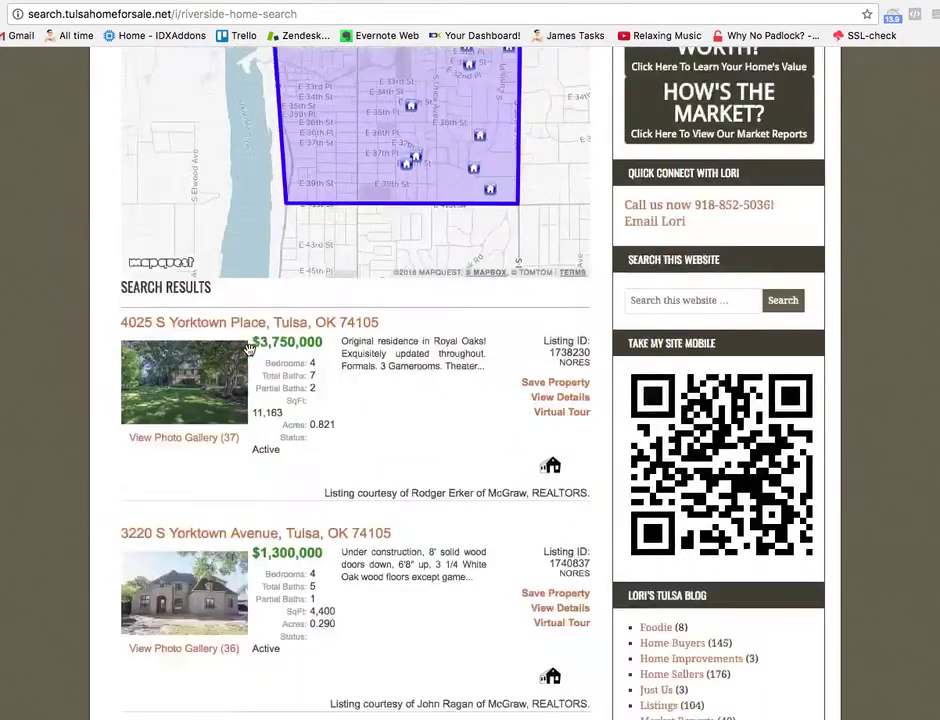
pyautogui.scroll(6, 249, 350)
pyautogui.scroll(6, 249, 350)
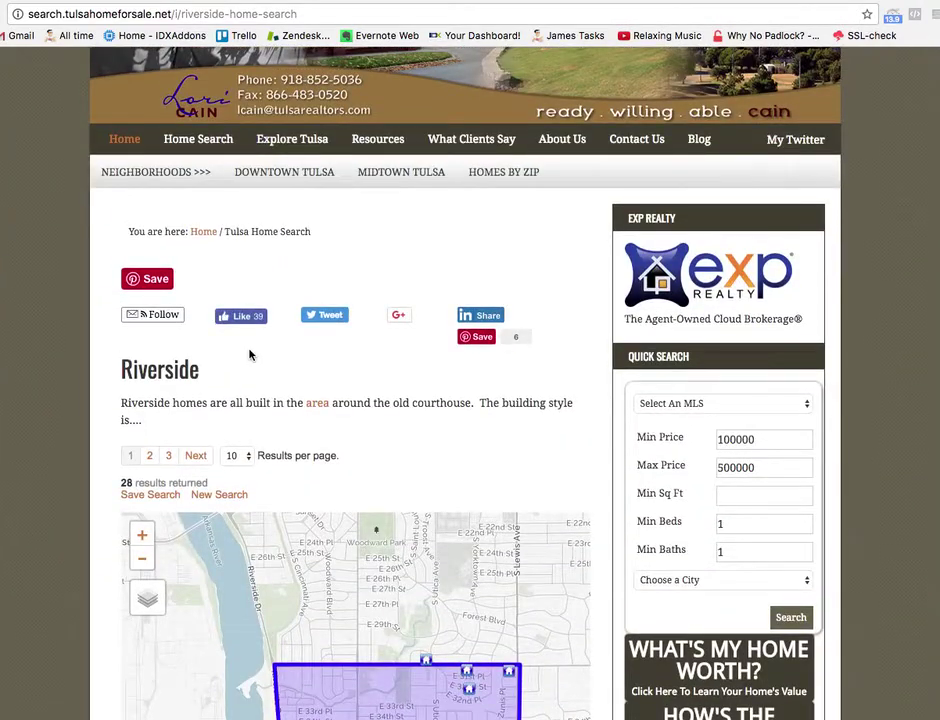
pyautogui.scroll(-4, 250, 355)
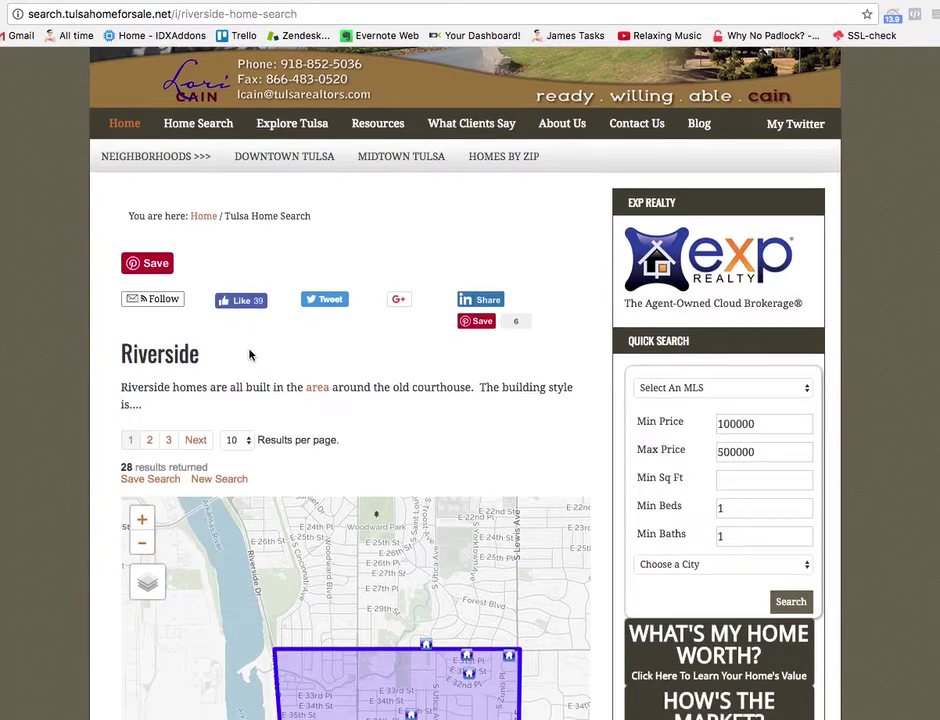
pyautogui.scroll(-3, 249, 350)
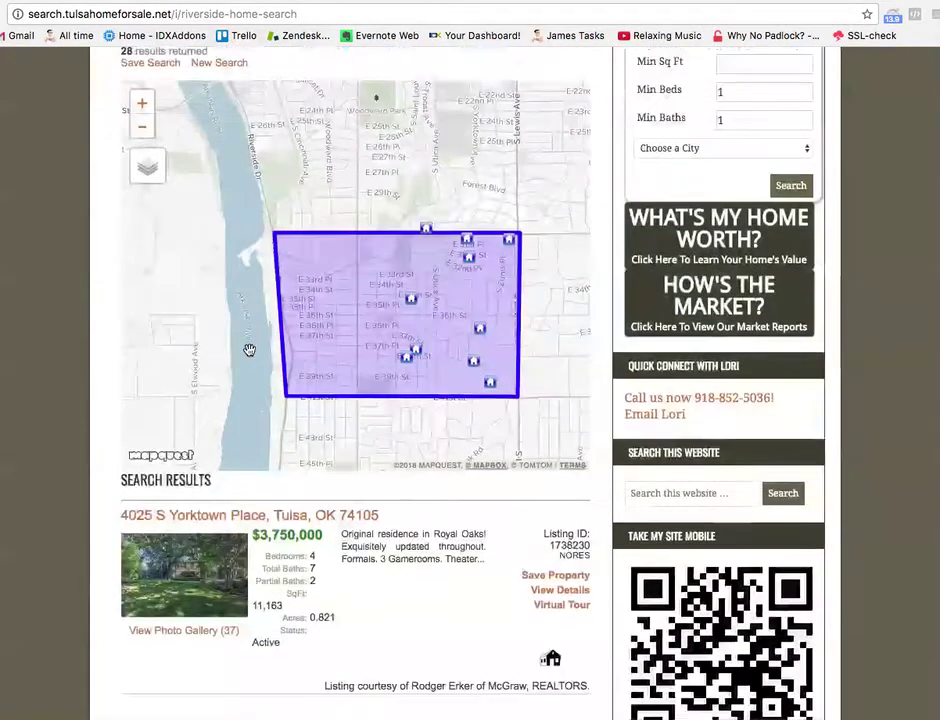
pyautogui.scroll(1, 249, 350)
pyautogui.scroll(3, 249, 350)
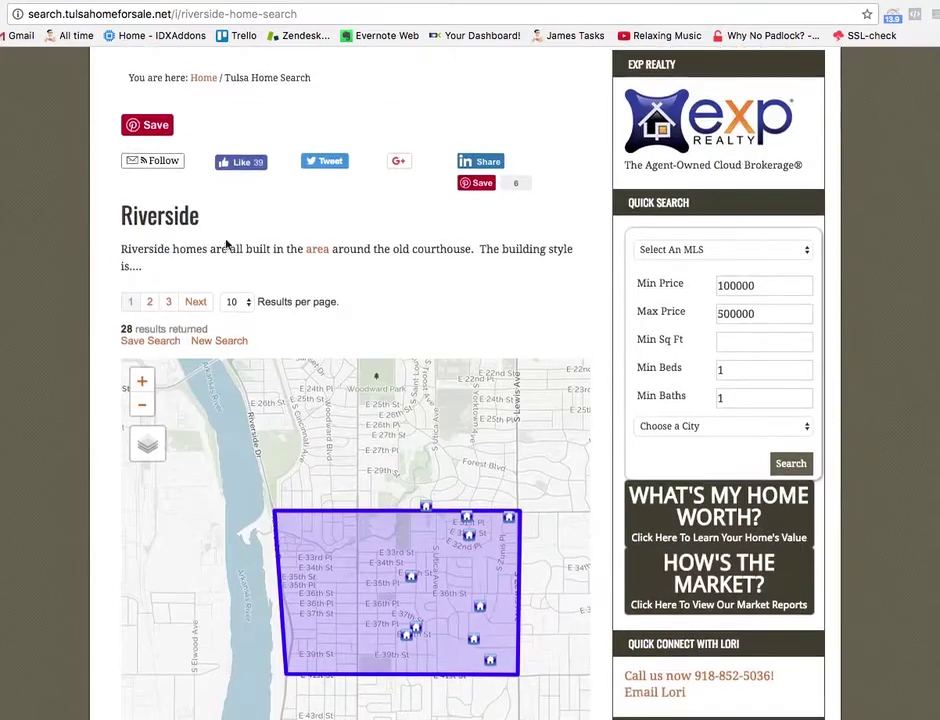